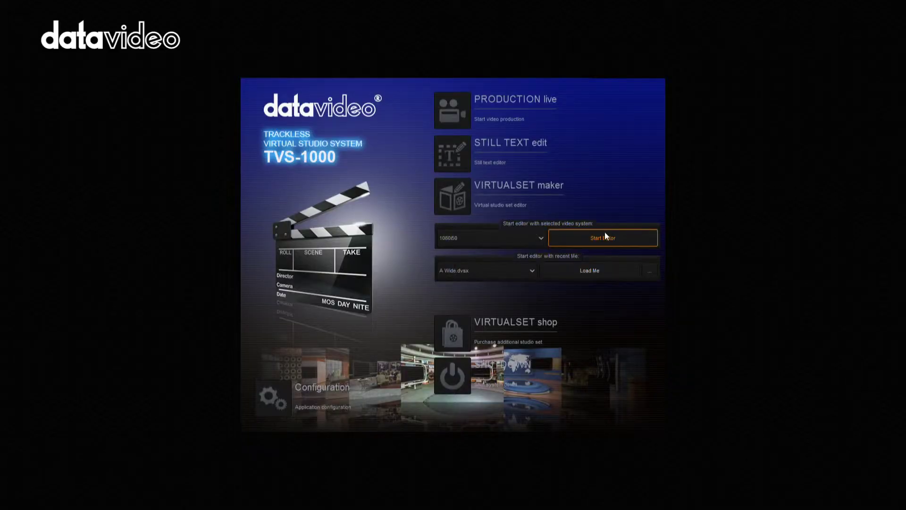
Launch VirtualSet Maker from the TVS-1000 launcher to get an empty 1080i50 project.
click(605, 233)
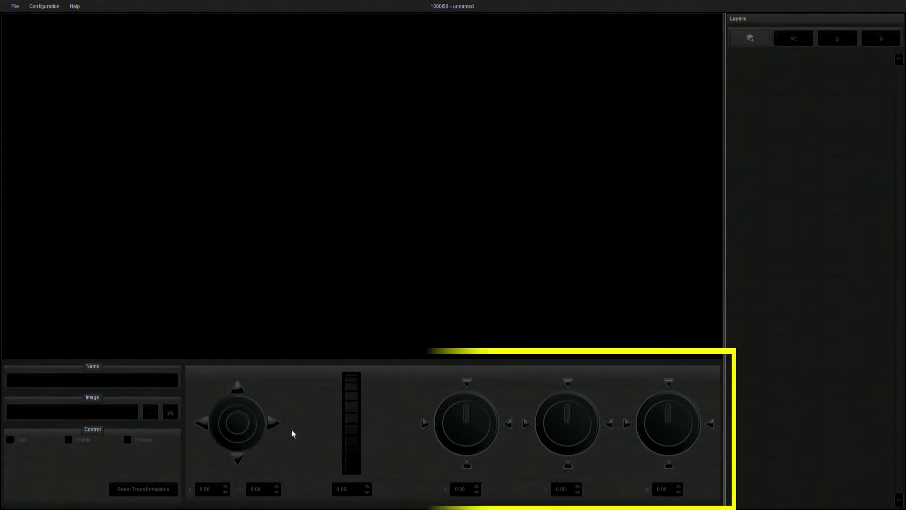
Begin adding the first layer to the empty set from the Layers panel.
click(750, 38)
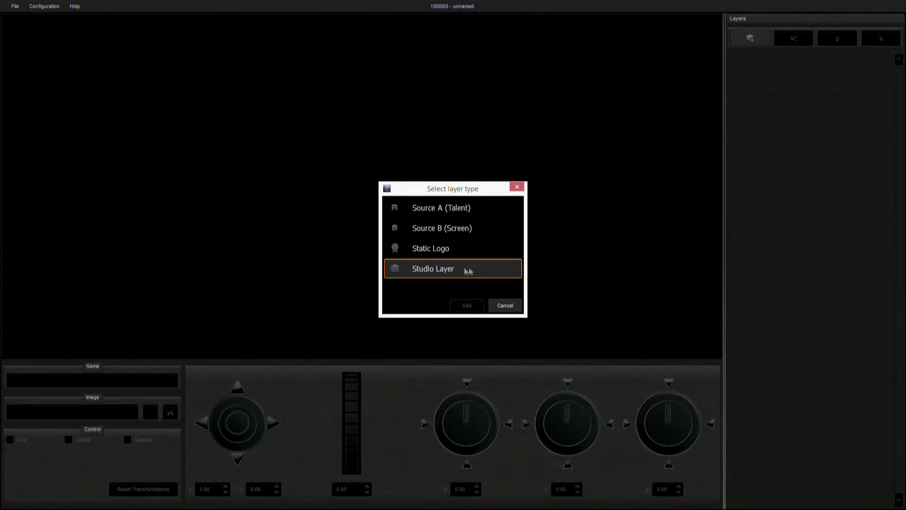
Add a Studio Layer using the Landscapes-13.jpg ruins photo as the backdrop.
click(449, 269)
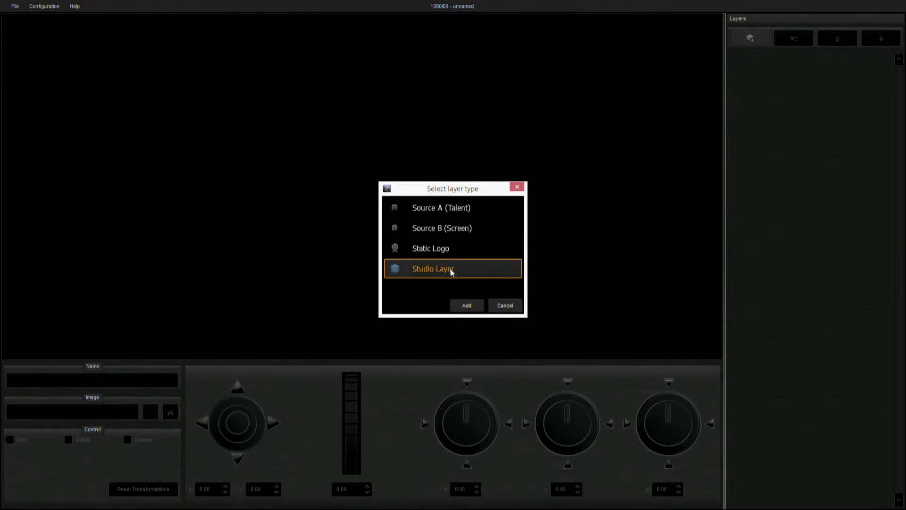
click(465, 306)
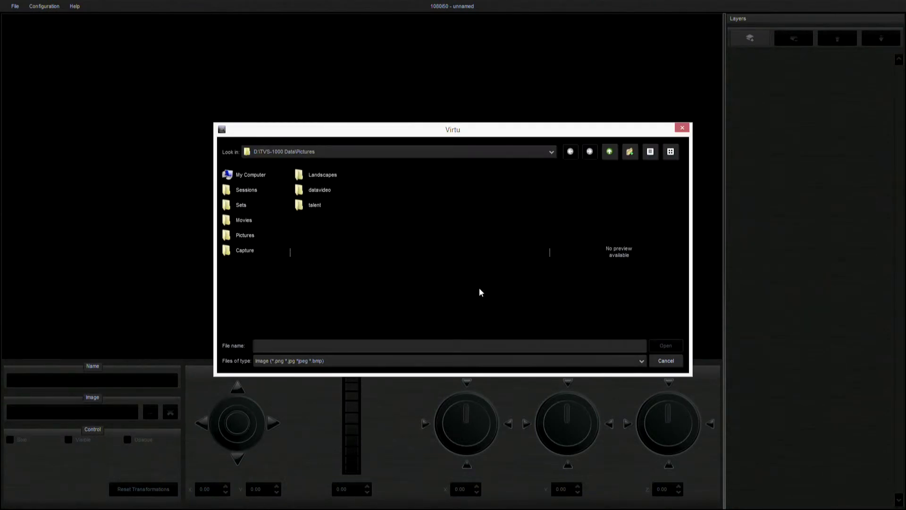
click(316, 177)
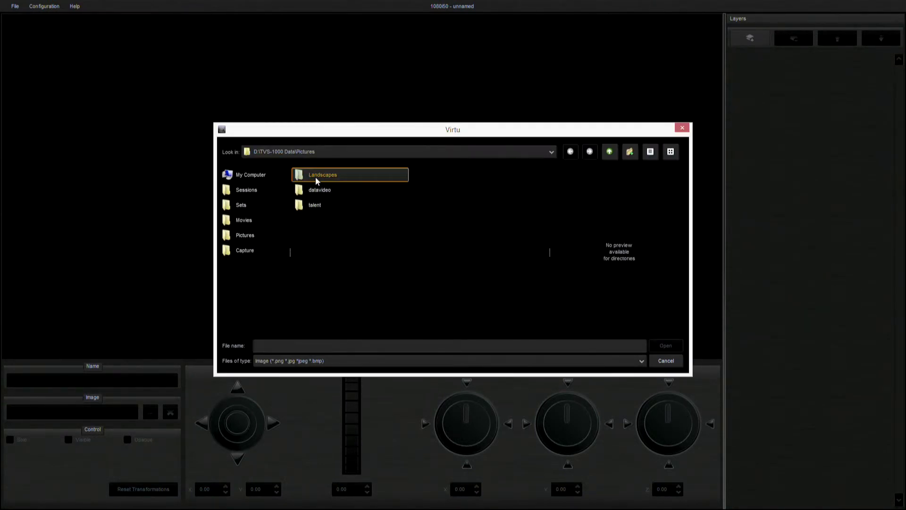
double_click(315, 176)
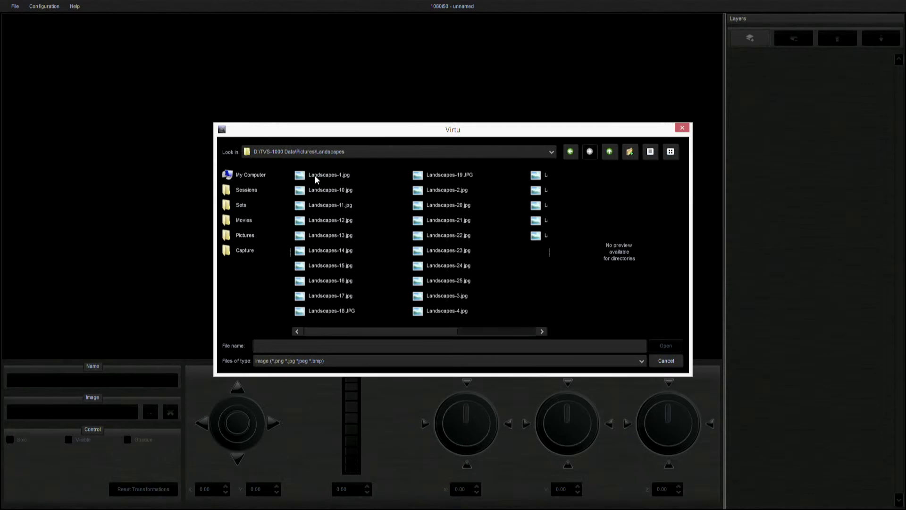
click(318, 235)
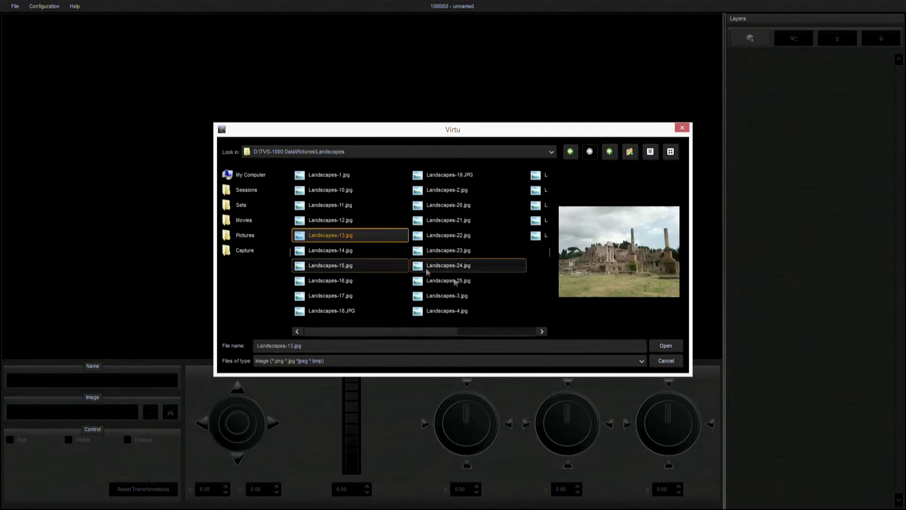
click(666, 347)
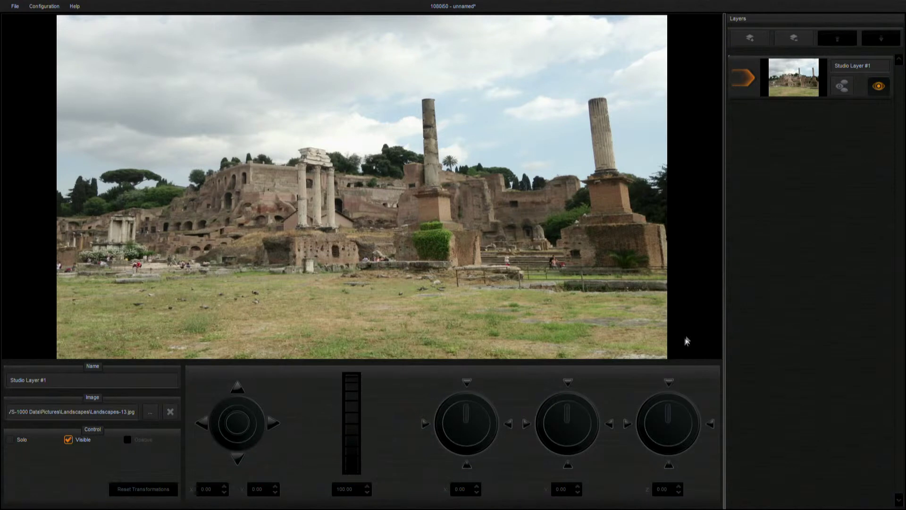
click(750, 36)
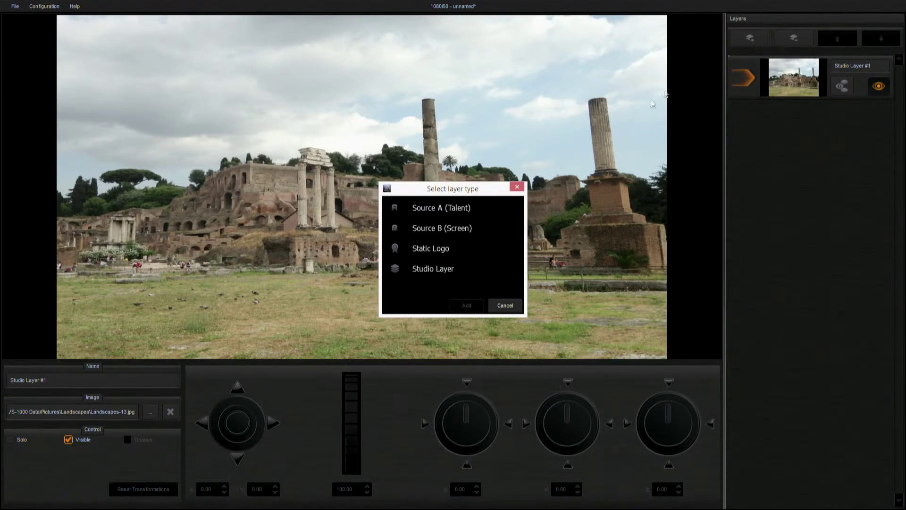
Add a Static Logo layer with the datavideo-1.jpg image.
click(410, 250)
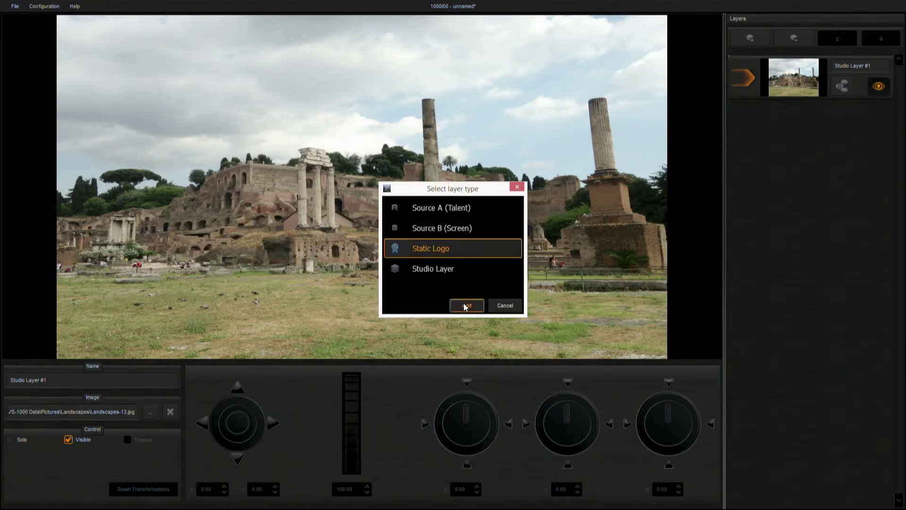
click(464, 303)
double_click(315, 188)
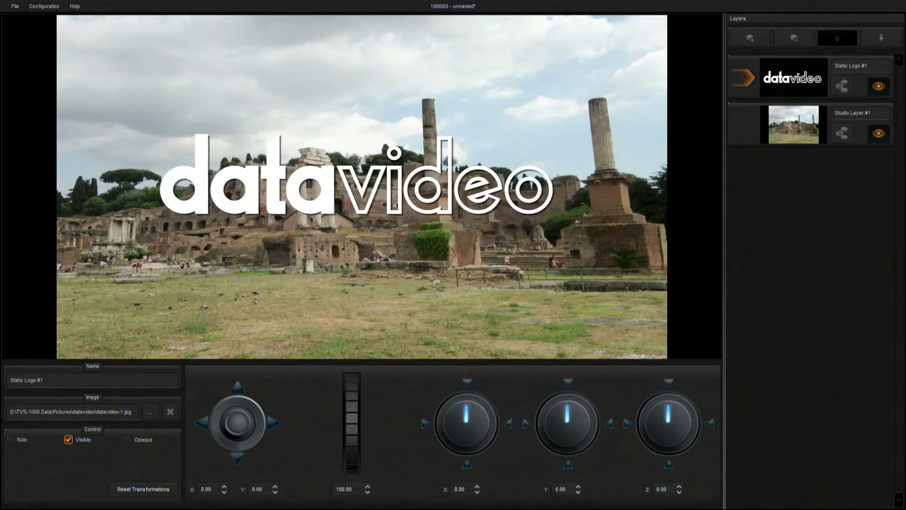
Shrink the logo to 16.20, move it to the top-left sky and rotate it 28.07 on Y.
drag(353, 403, 366, 491)
drag(352, 397, 362, 477)
drag(351, 398, 353, 398)
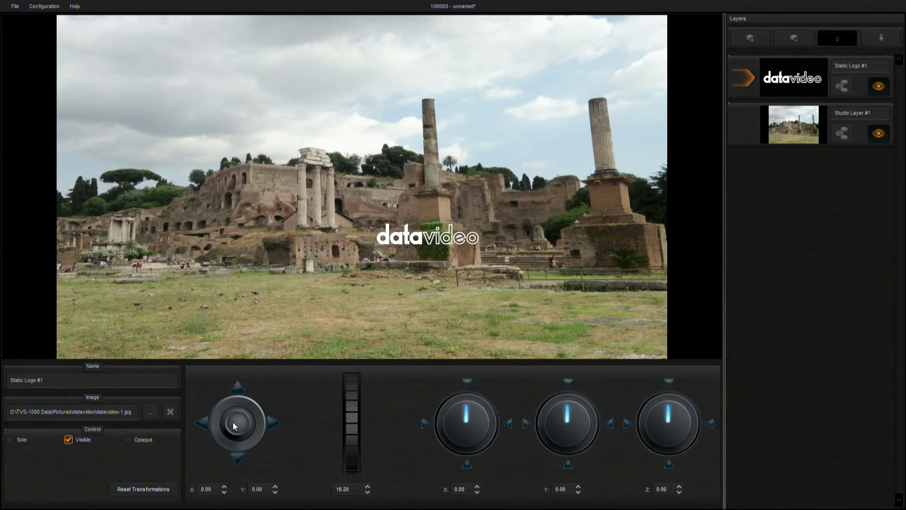
mouse_move(236, 424)
mouse_down()
mouse_move(246, 430)
mouse_move(239, 415)
mouse_up()
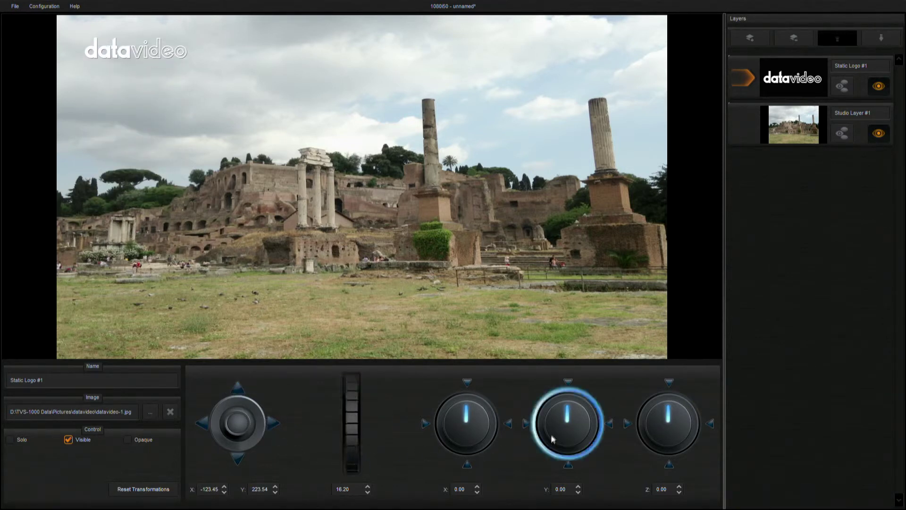
drag(569, 414, 573, 415)
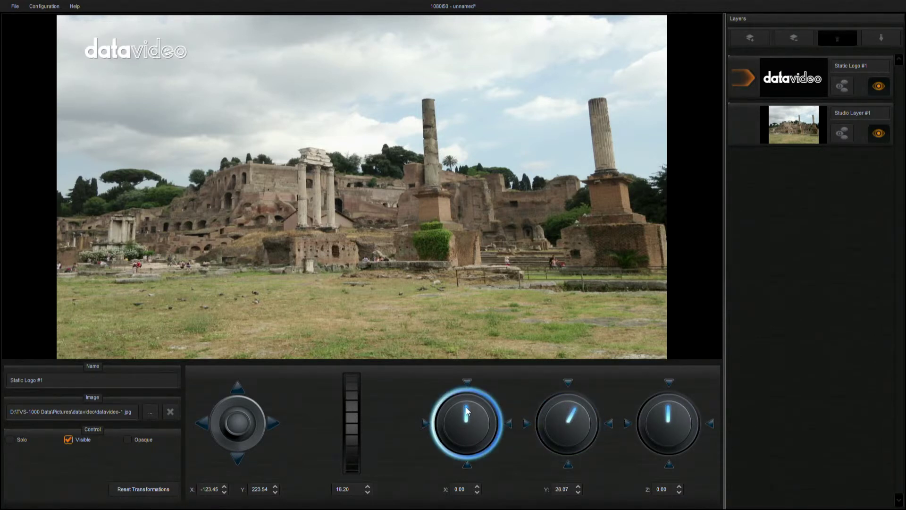
Add a green Screen layer fed by Source B.
click(746, 40)
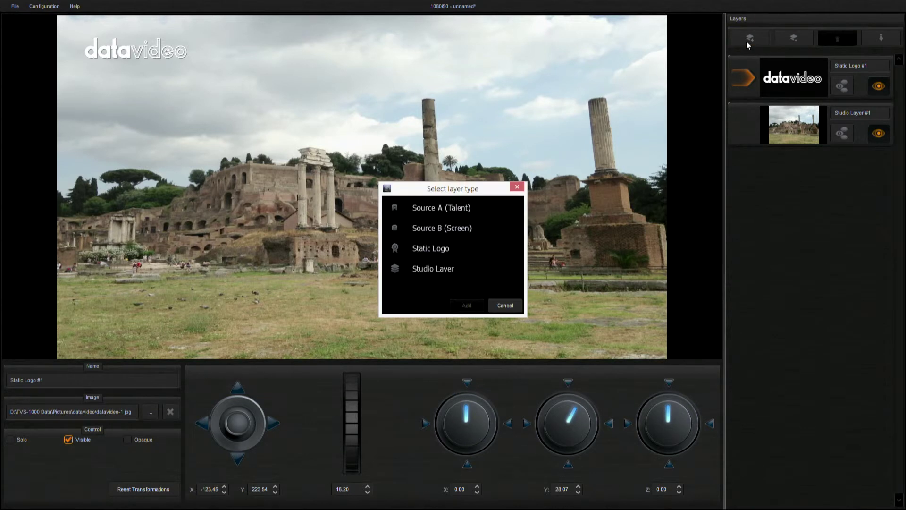
click(416, 231)
click(465, 305)
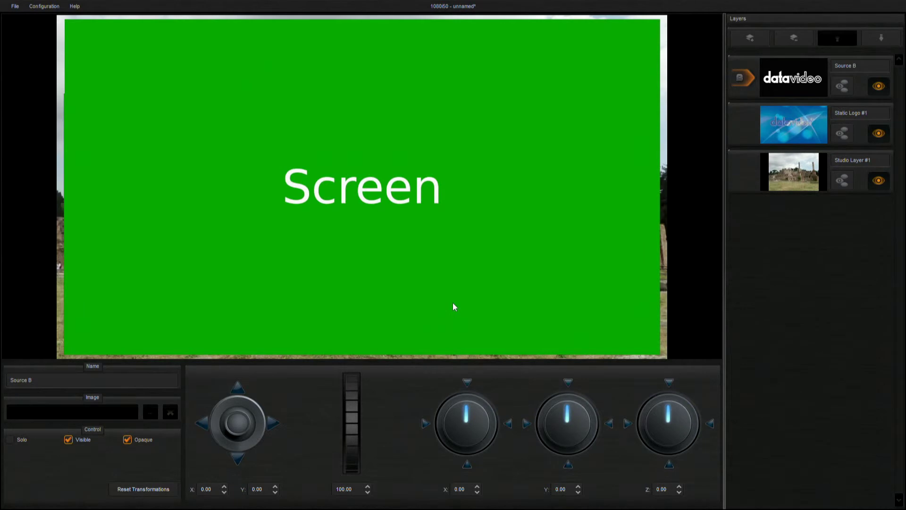
Scale the screen to 34.80, move it right and up, and tilt it to Y 316.55.
drag(355, 390, 351, 465)
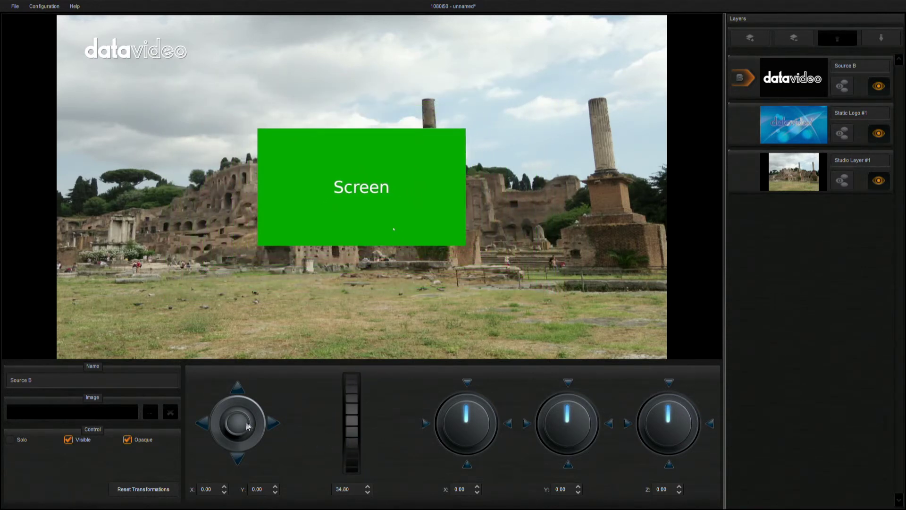
drag(239, 423, 246, 422)
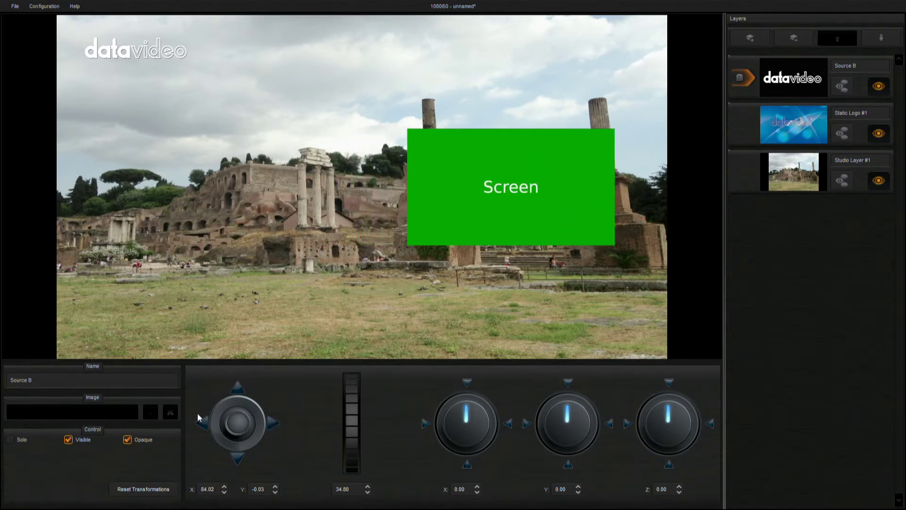
click(238, 388)
click(237, 388)
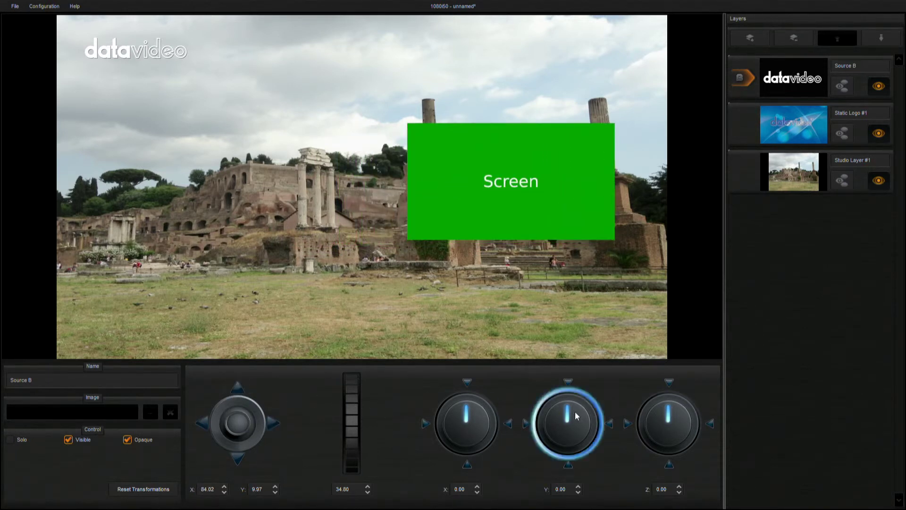
drag(571, 411, 559, 416)
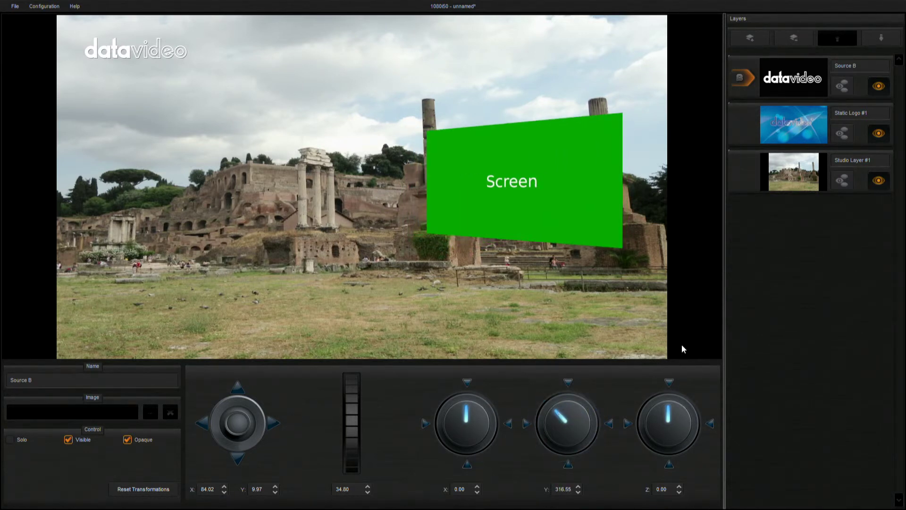
click(749, 39)
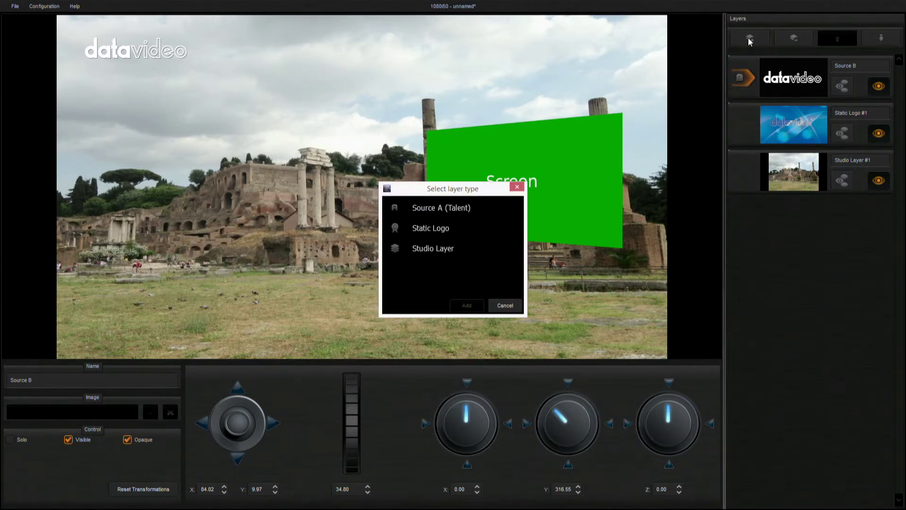
Add a Source A talent layer and scale it to 66.20.
click(455, 208)
click(466, 305)
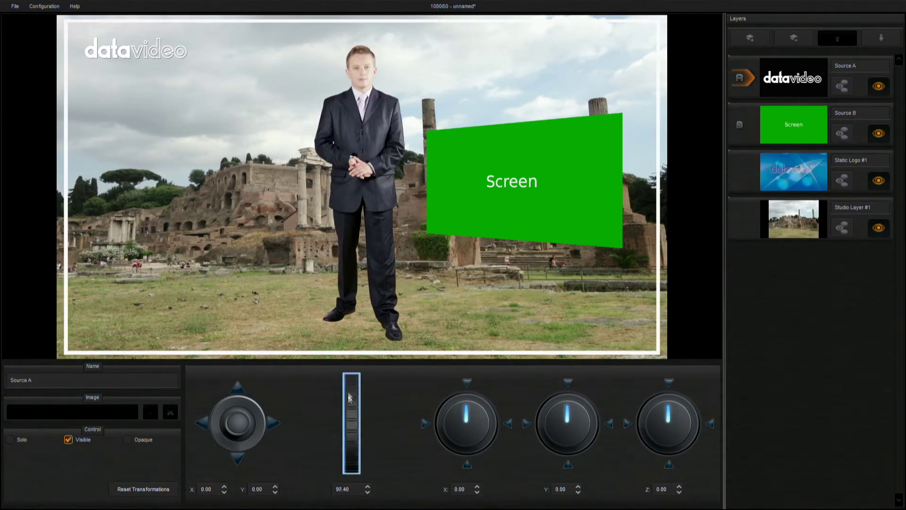
drag(351, 399, 359, 465)
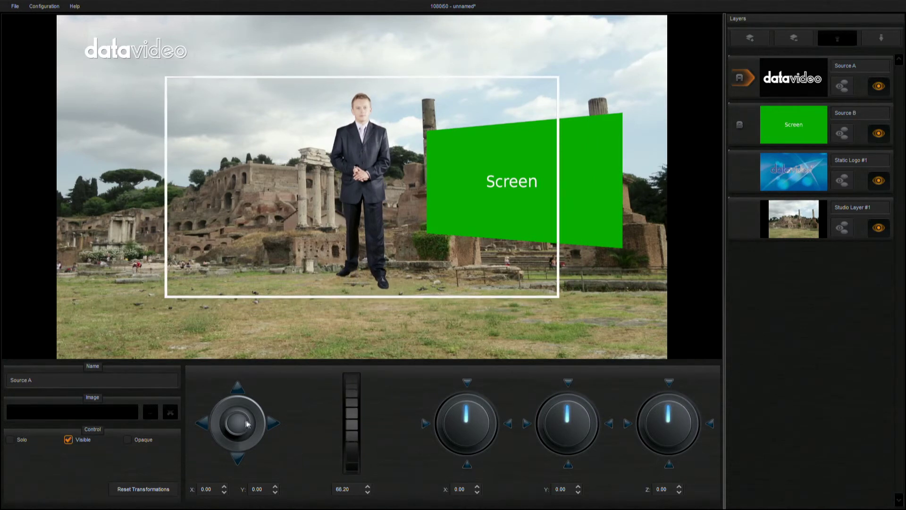
Position the talent beside the screen at X 26.80, Y -50.00.
drag(241, 425, 237, 420)
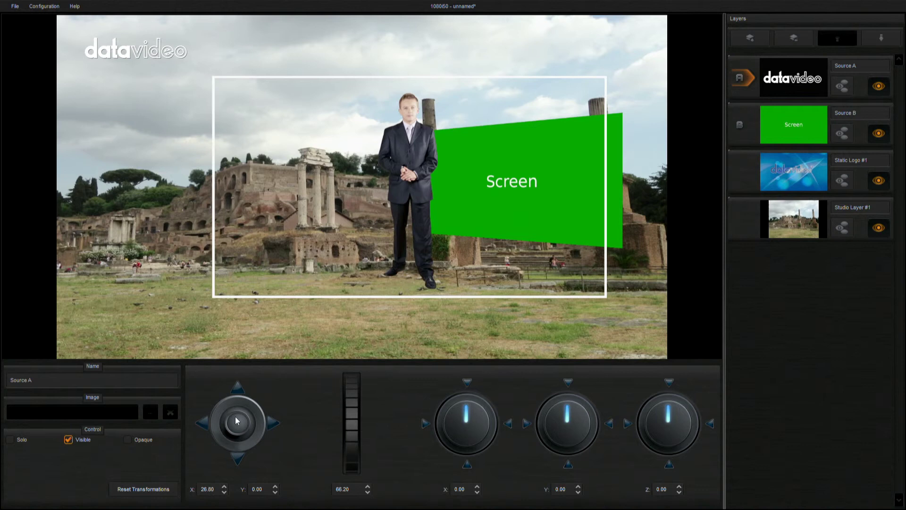
drag(239, 457, 241, 461)
click(241, 461)
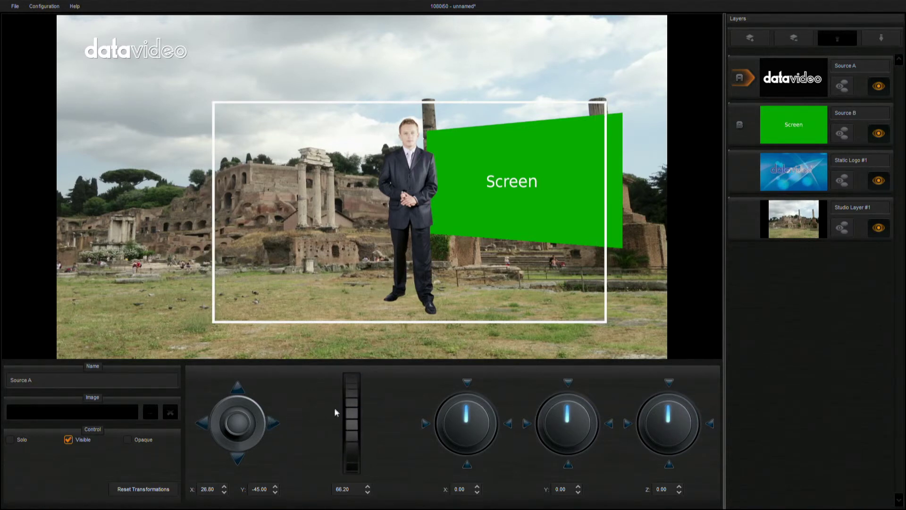
click(239, 459)
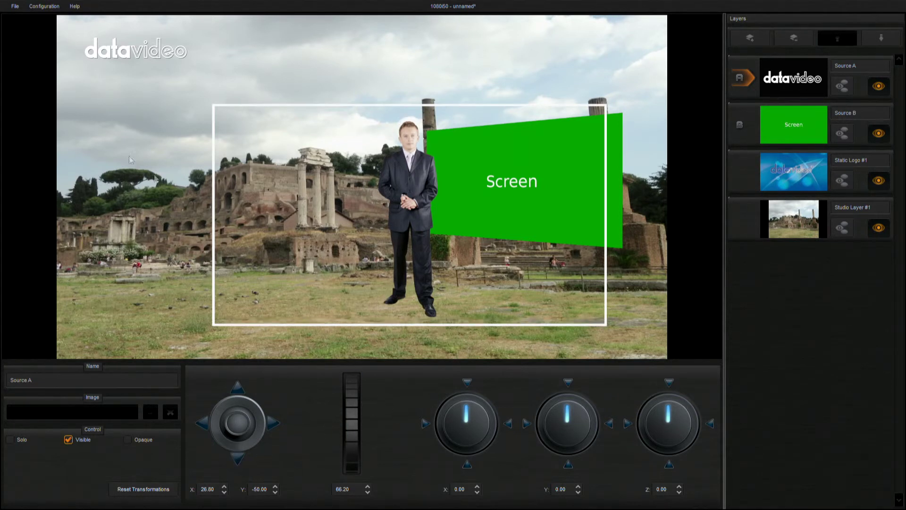
click(15, 7)
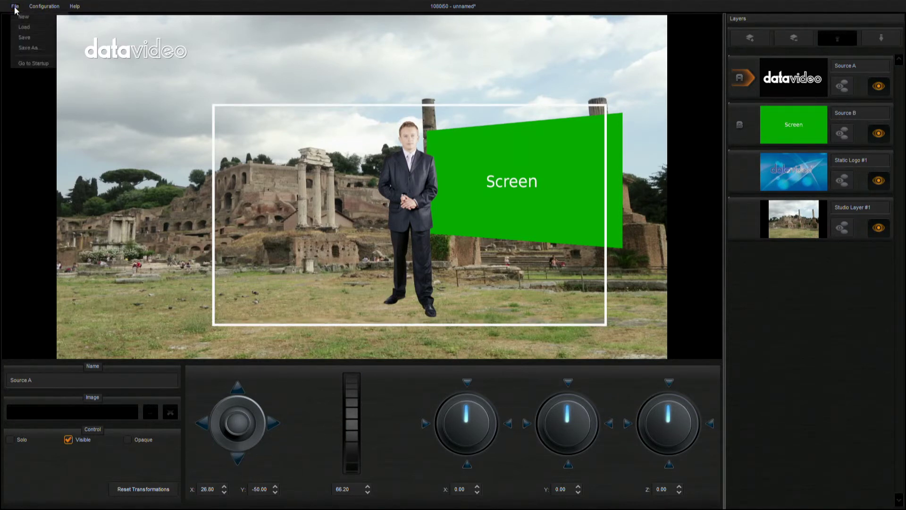
Save the ruins virtual set as Datavideo.dvsx.
click(25, 37)
click(330, 346)
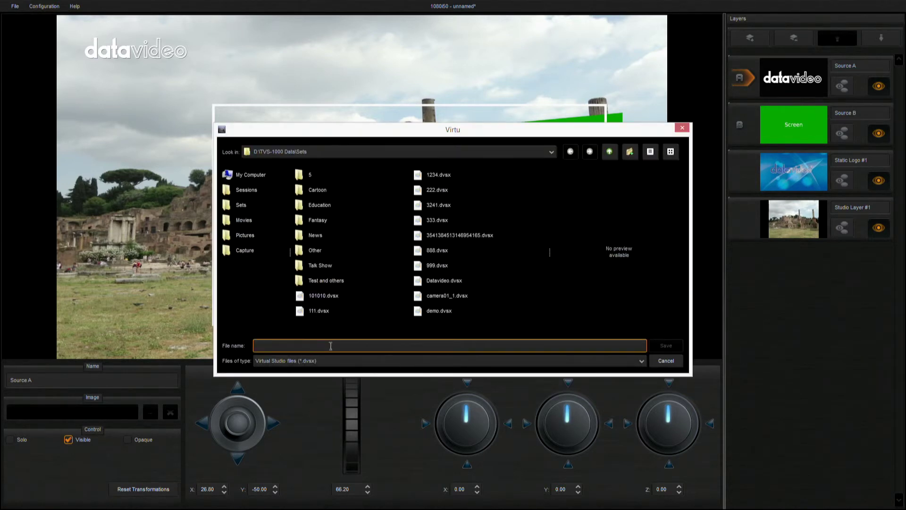
text(Datavideo)
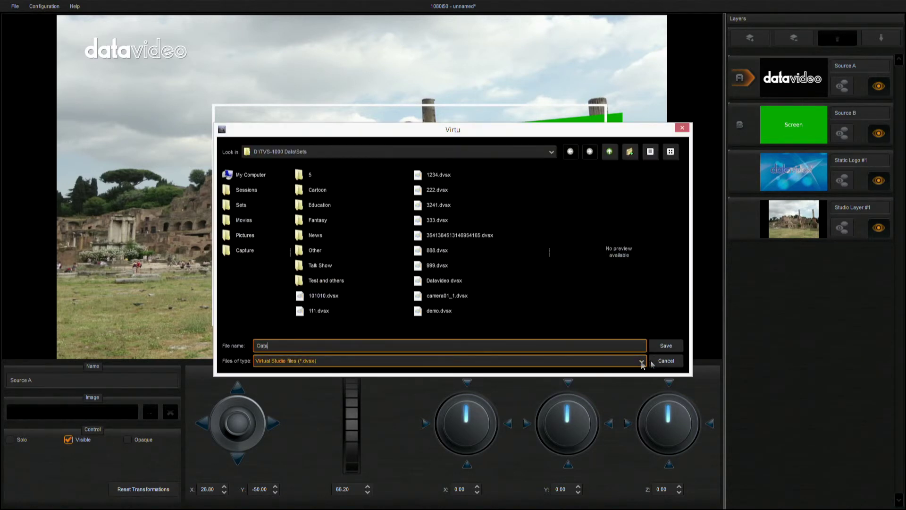
click(666, 345)
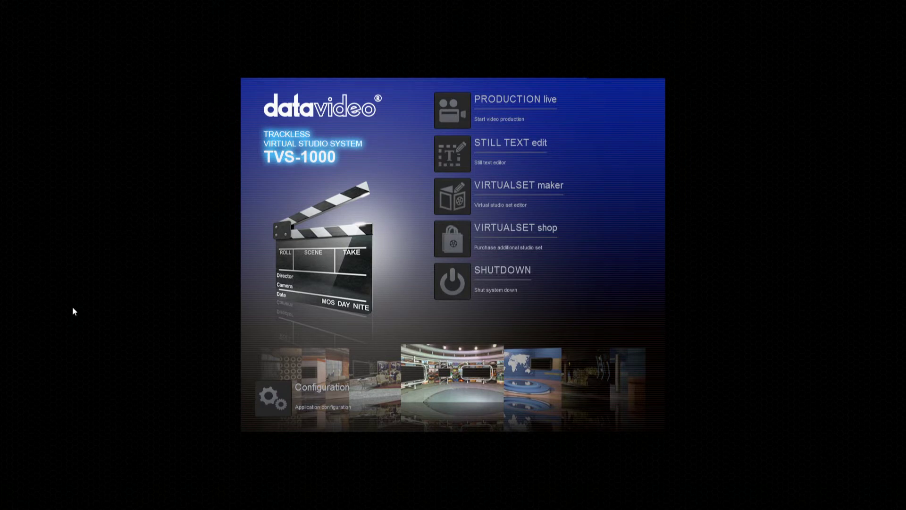
Restart the editor in 1080i50 and load Talk Show > TalkShow02 > A Wide.dvsx.
click(540, 185)
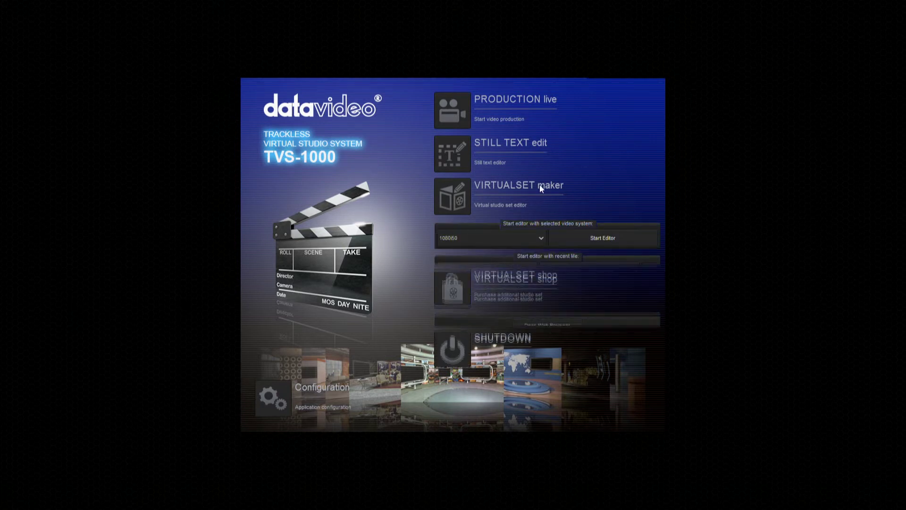
click(606, 238)
click(14, 7)
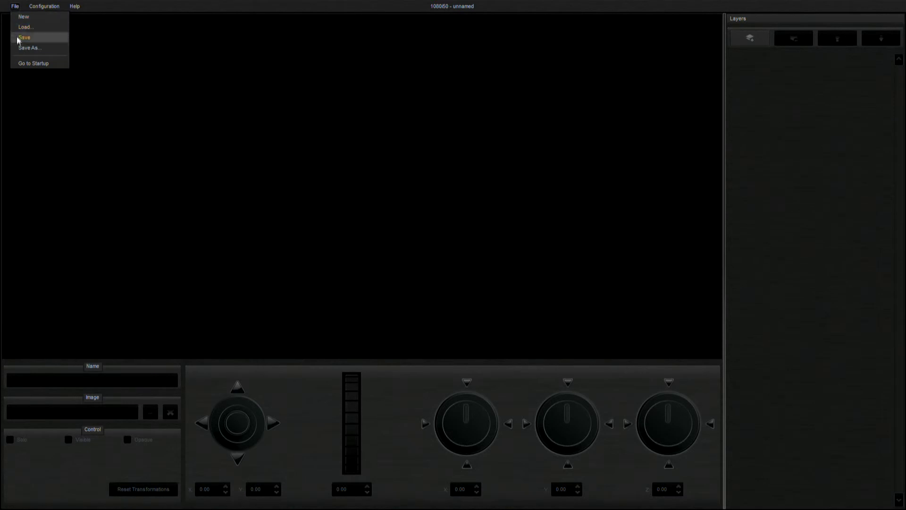
click(20, 27)
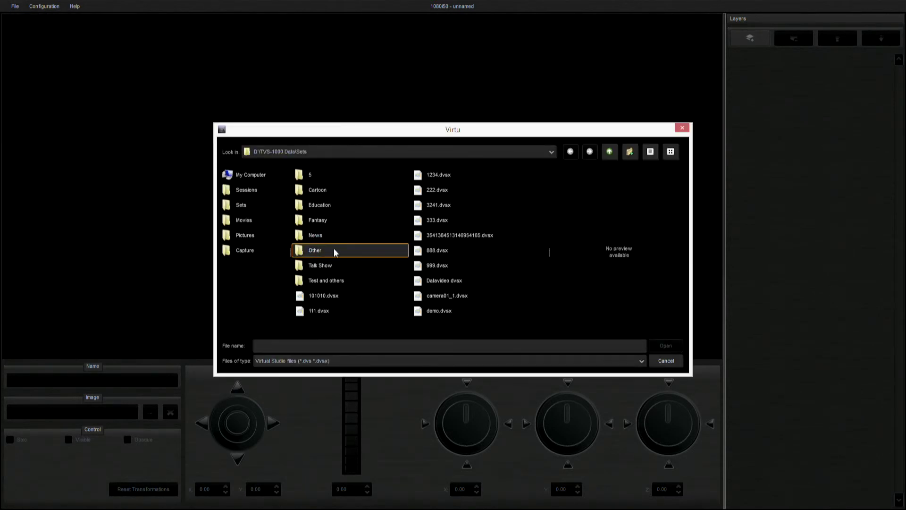
click(333, 266)
double_click(332, 266)
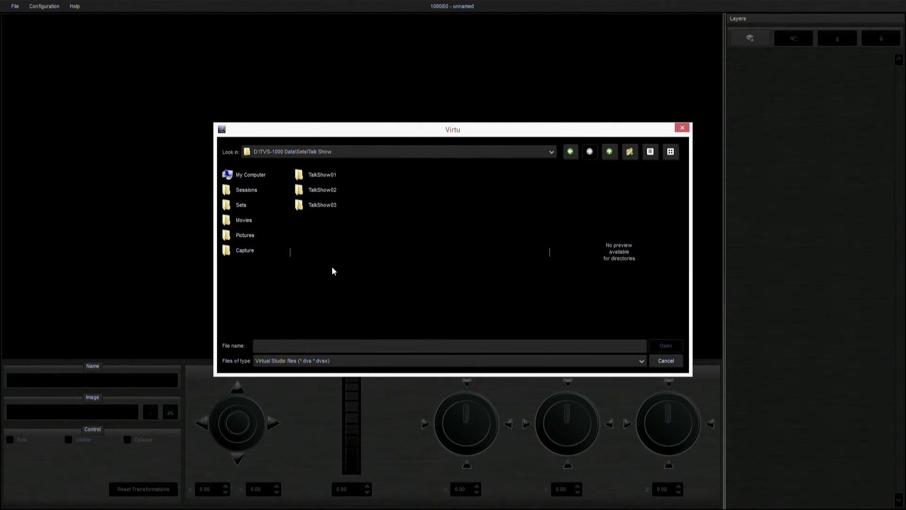
double_click(330, 186)
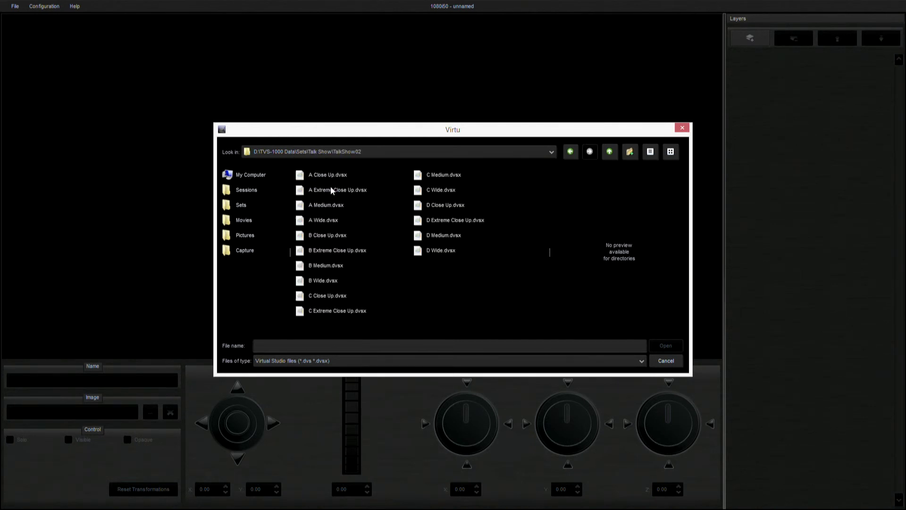
double_click(328, 220)
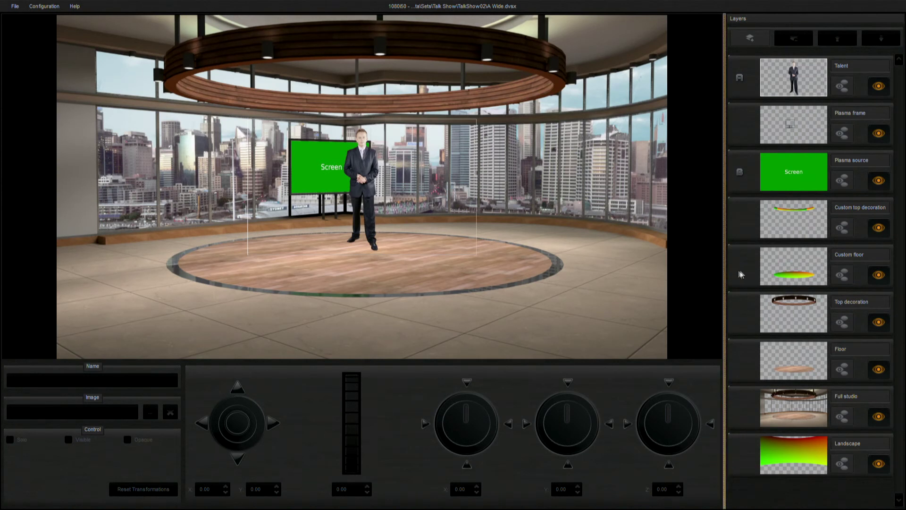
Set the Custom floor layer's image to datavideo-4.jpg from the datavideo pictures folder.
click(784, 266)
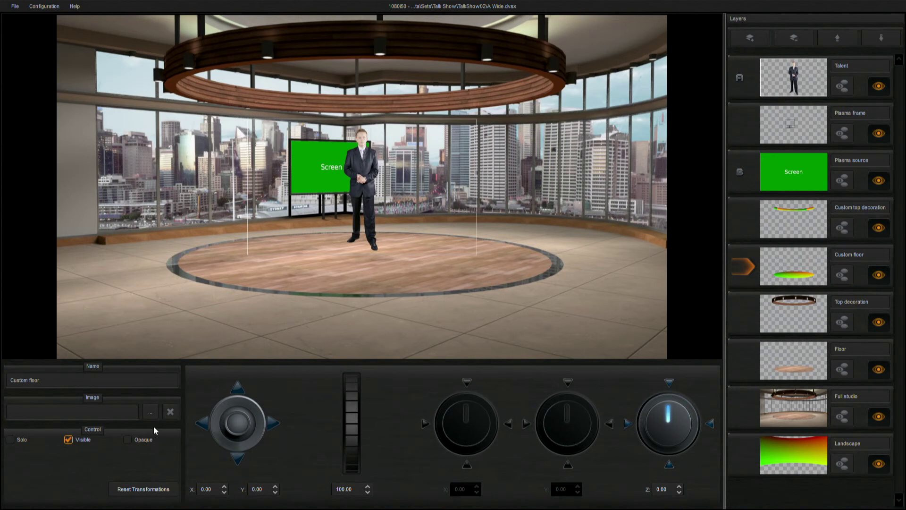
click(150, 412)
click(317, 192)
double_click(316, 191)
click(321, 236)
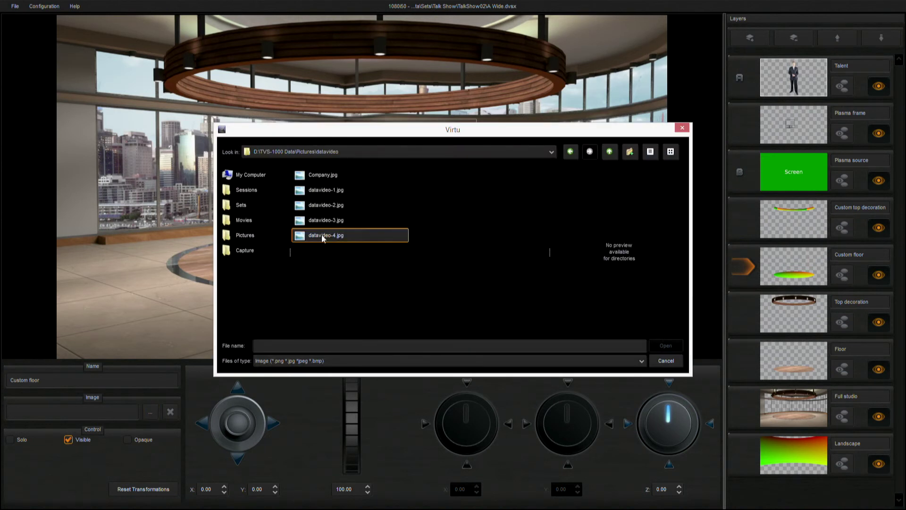
click(666, 345)
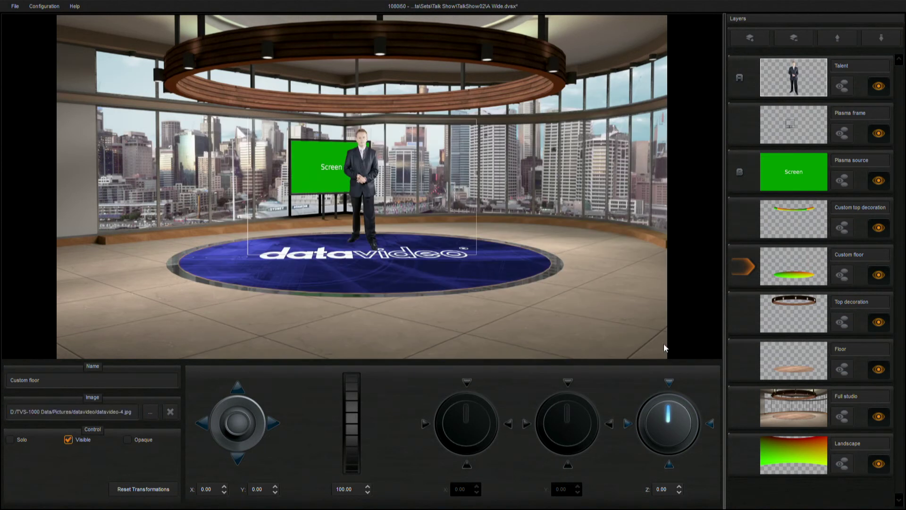